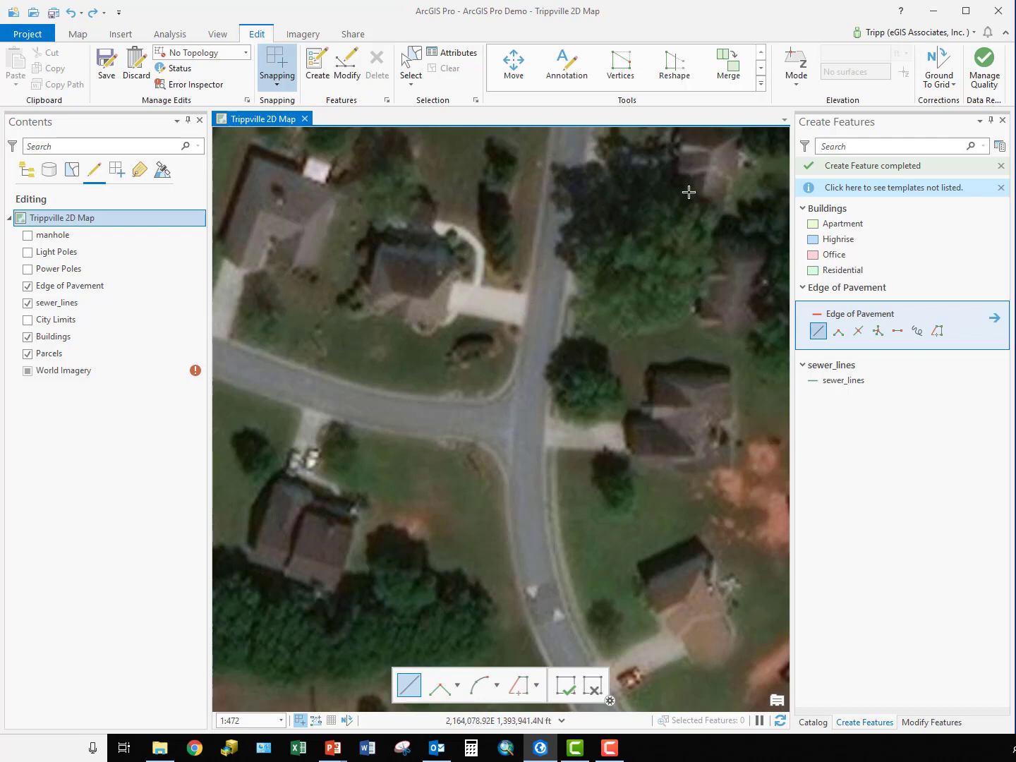
# - Begin an Edge of Pavement line from the road's top edge straight to the intersection corner
pyautogui.click(822, 336)
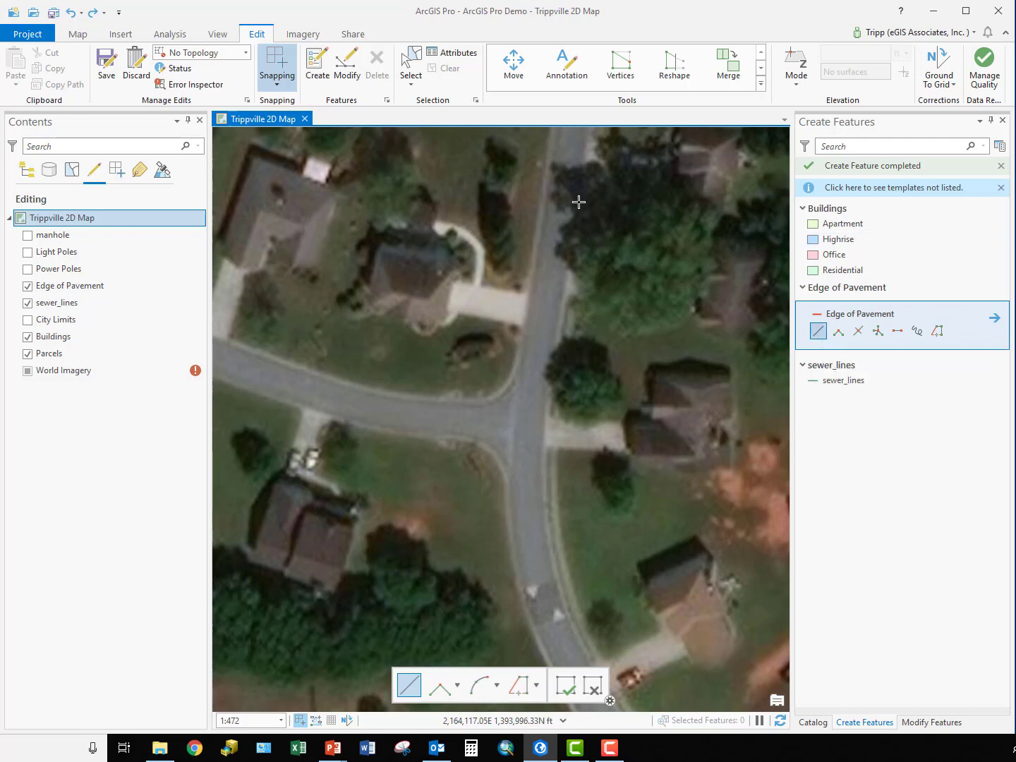
pyautogui.click(820, 331)
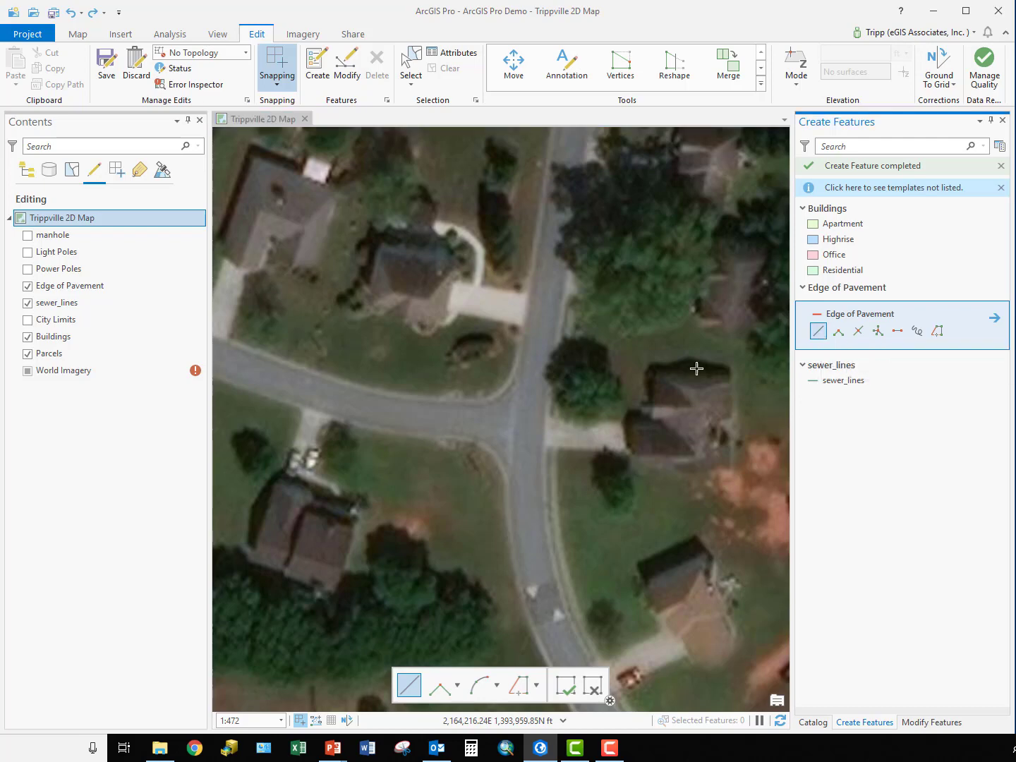
pyautogui.click(555, 136)
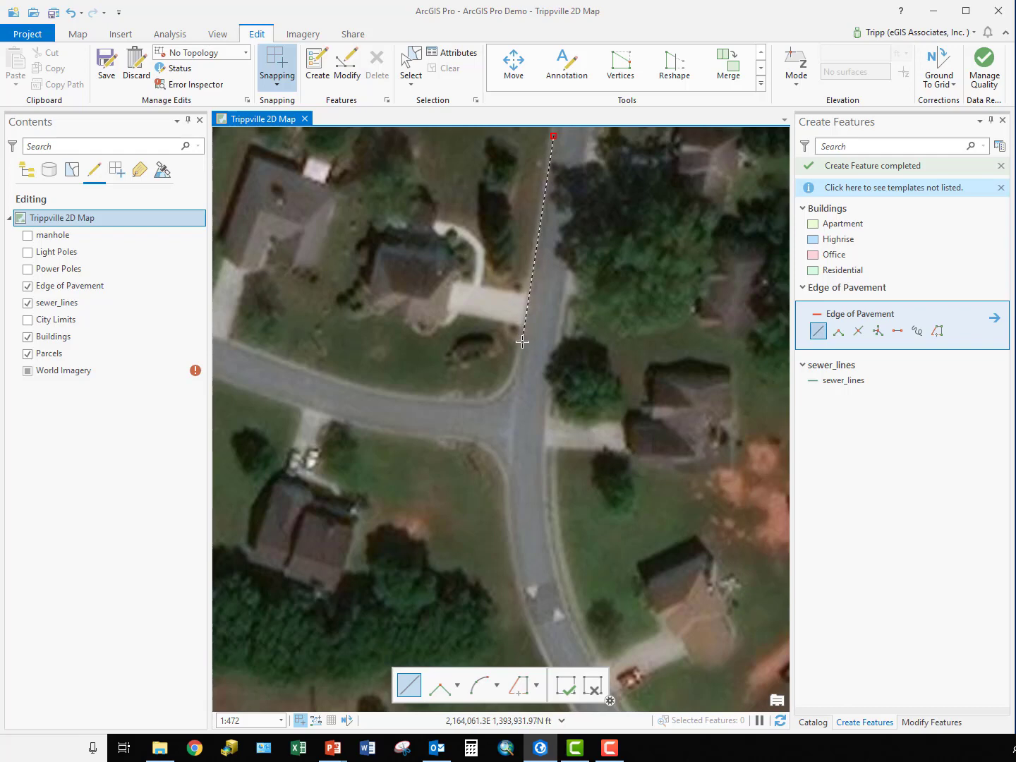
pyautogui.click(522, 342)
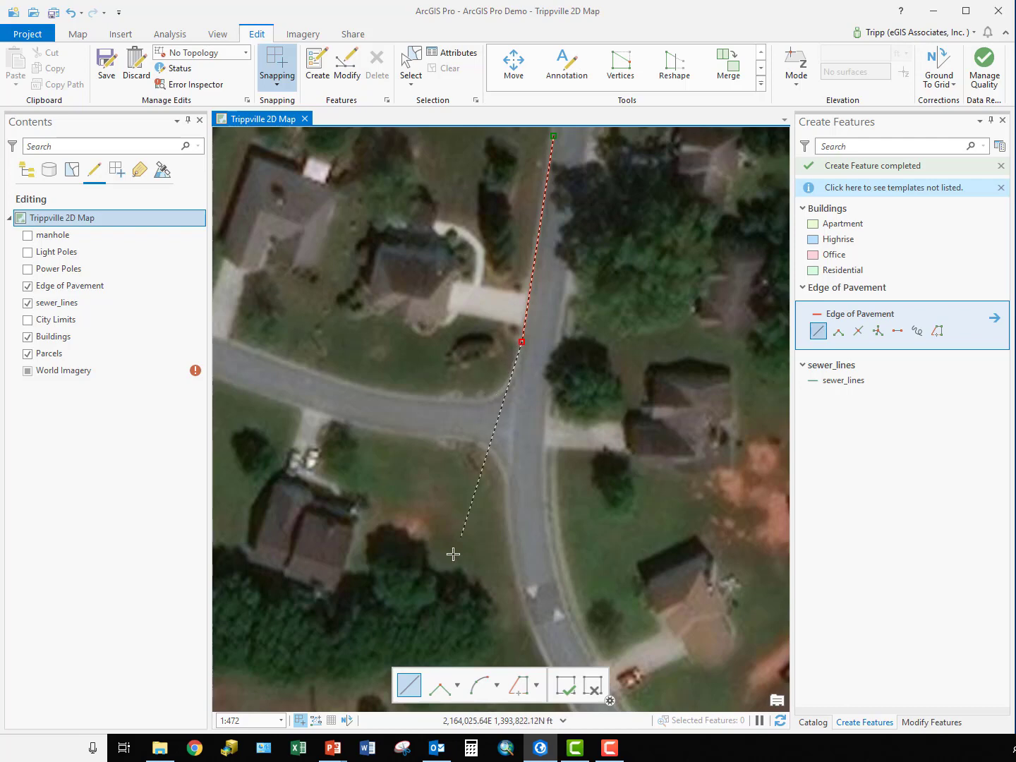
# - Add an arc segment from the corner onto the westbound road edge and finish the line
pyautogui.click(478, 686)
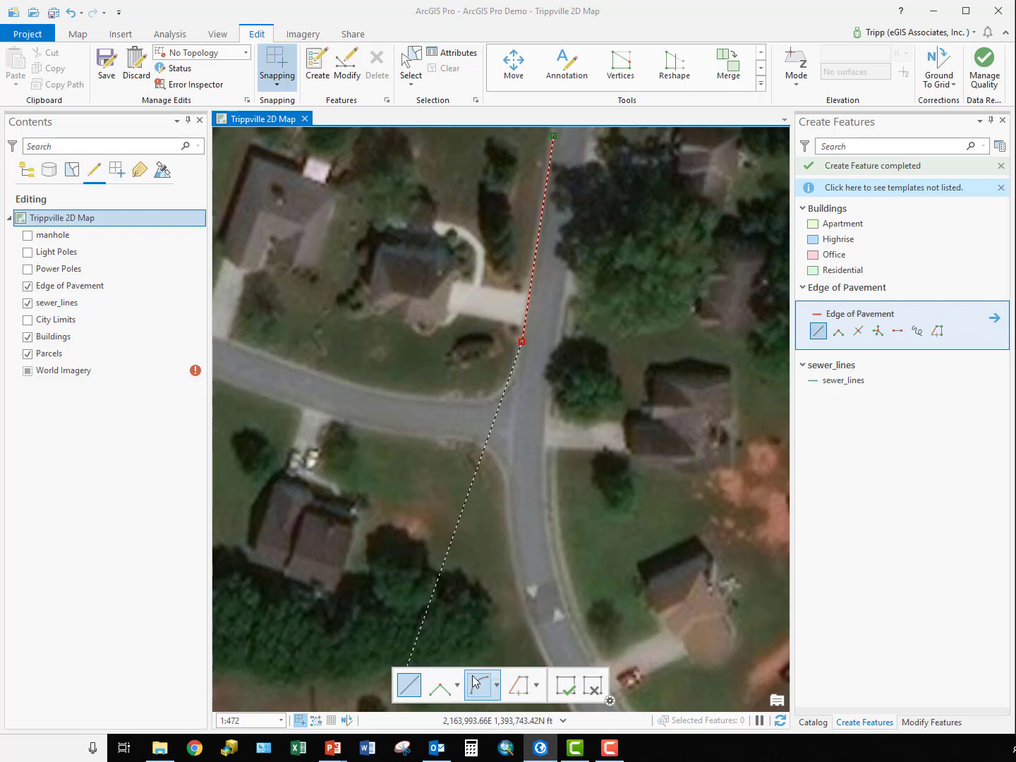
pyautogui.click(521, 343)
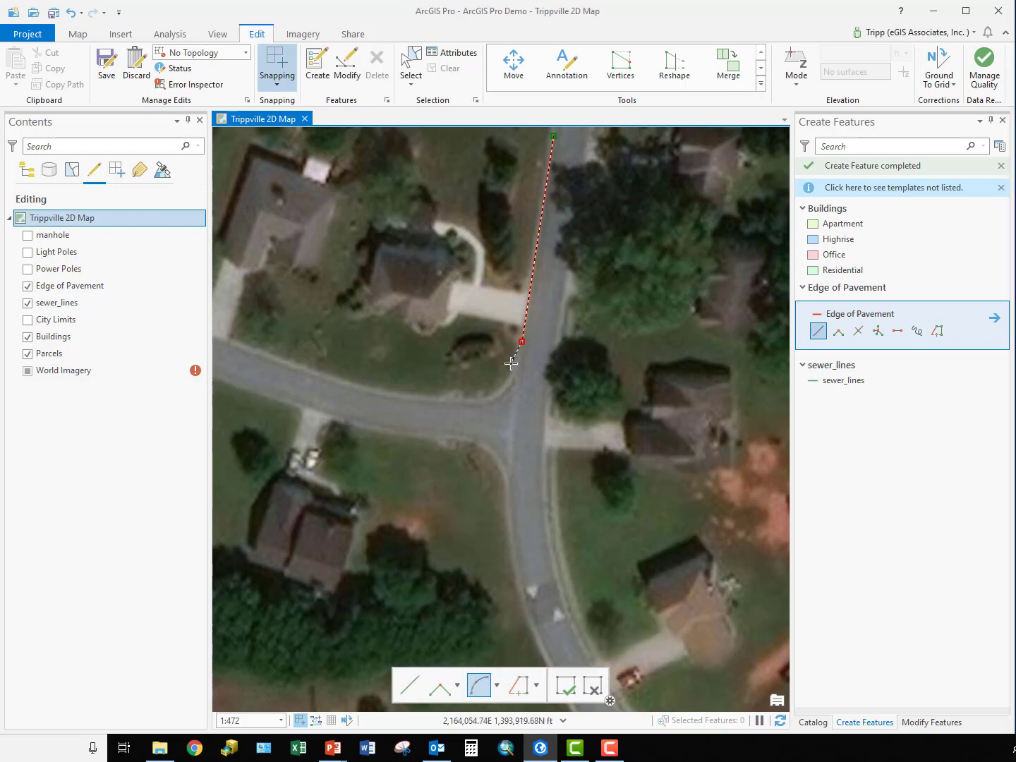
pyautogui.doubleClick(452, 402)
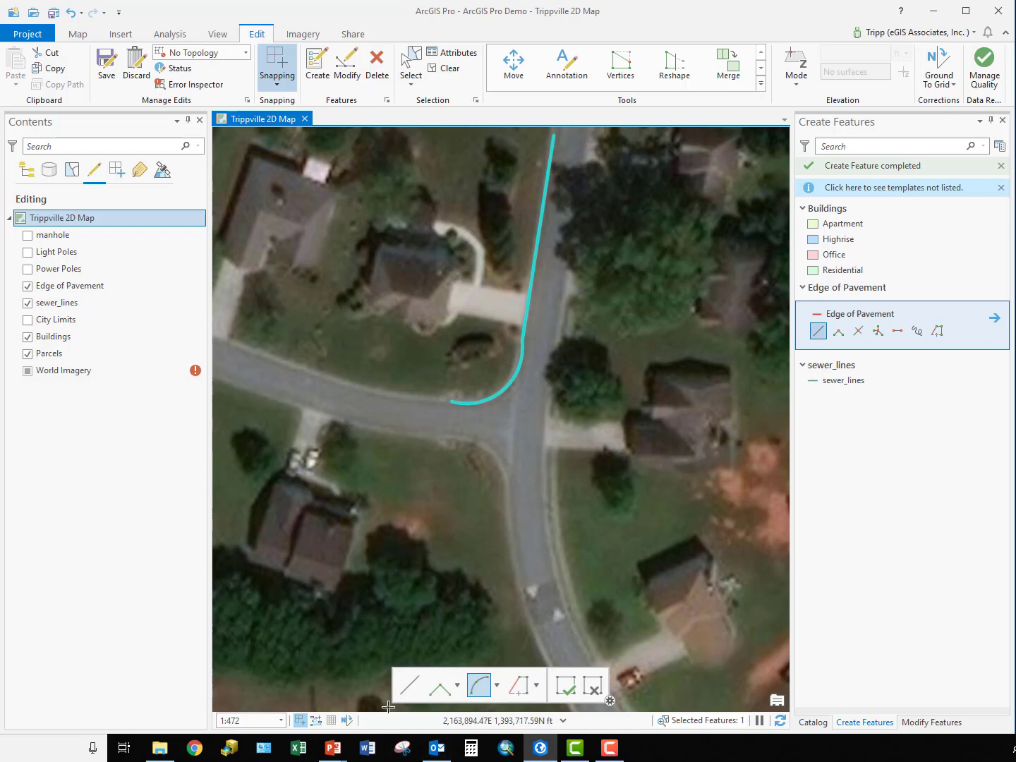
# - In Line mode, draw a straight segment from the top of the east road edge partway down
pyautogui.click(498, 696)
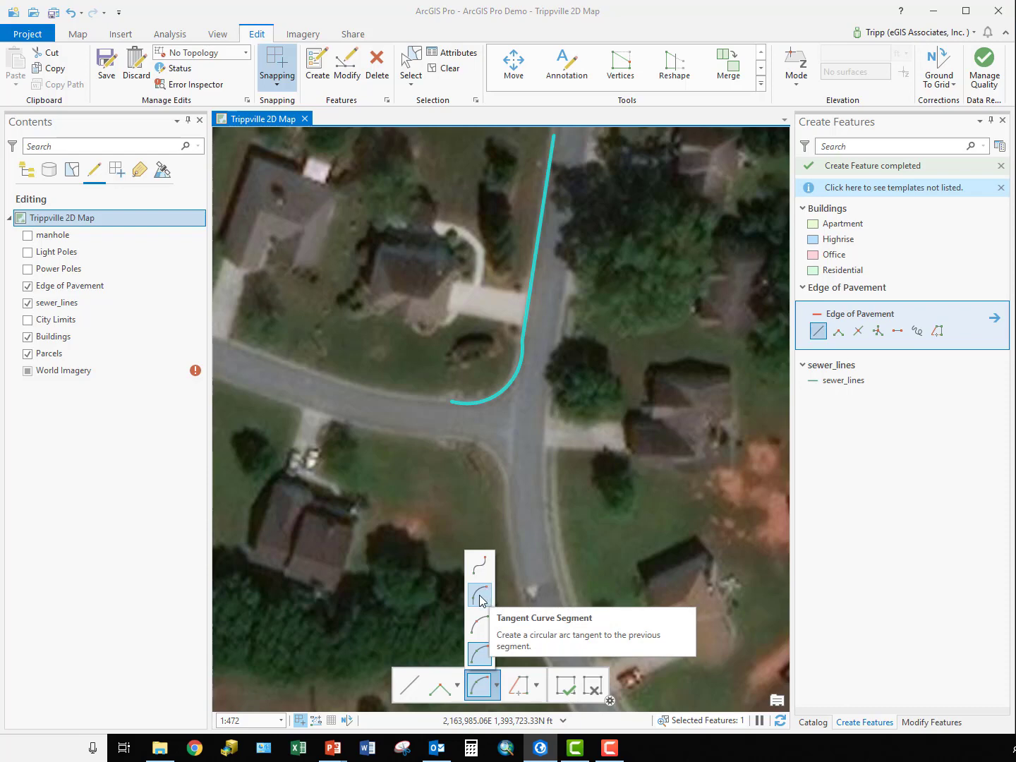
pyautogui.click(405, 694)
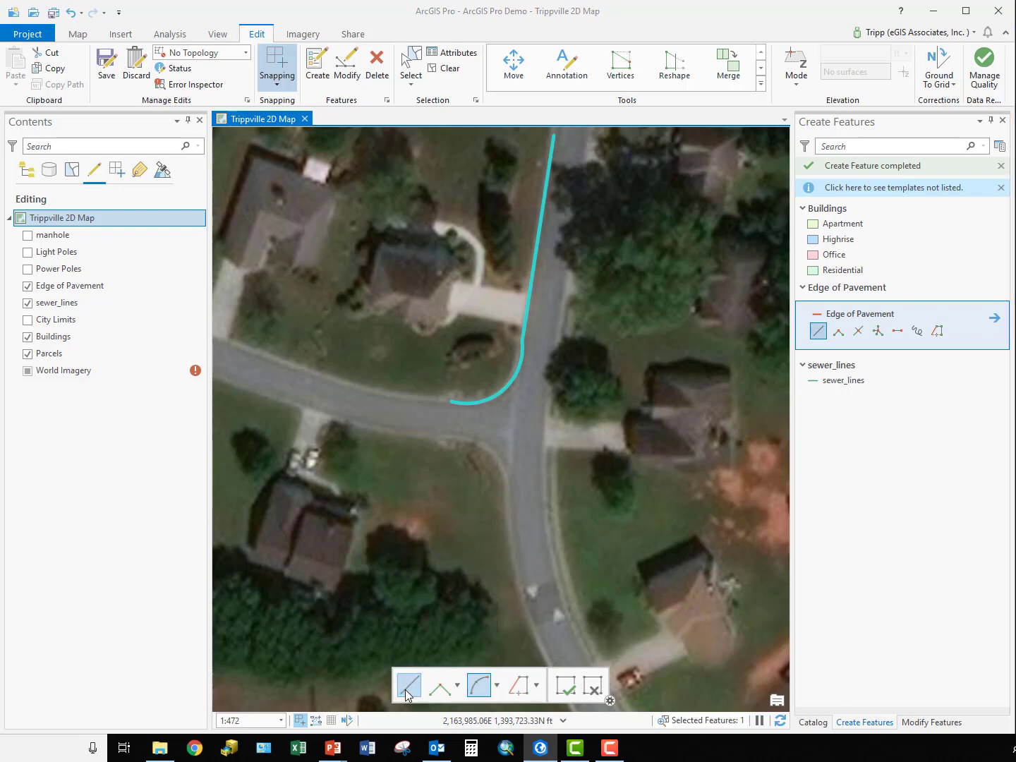
pyautogui.click(598, 135)
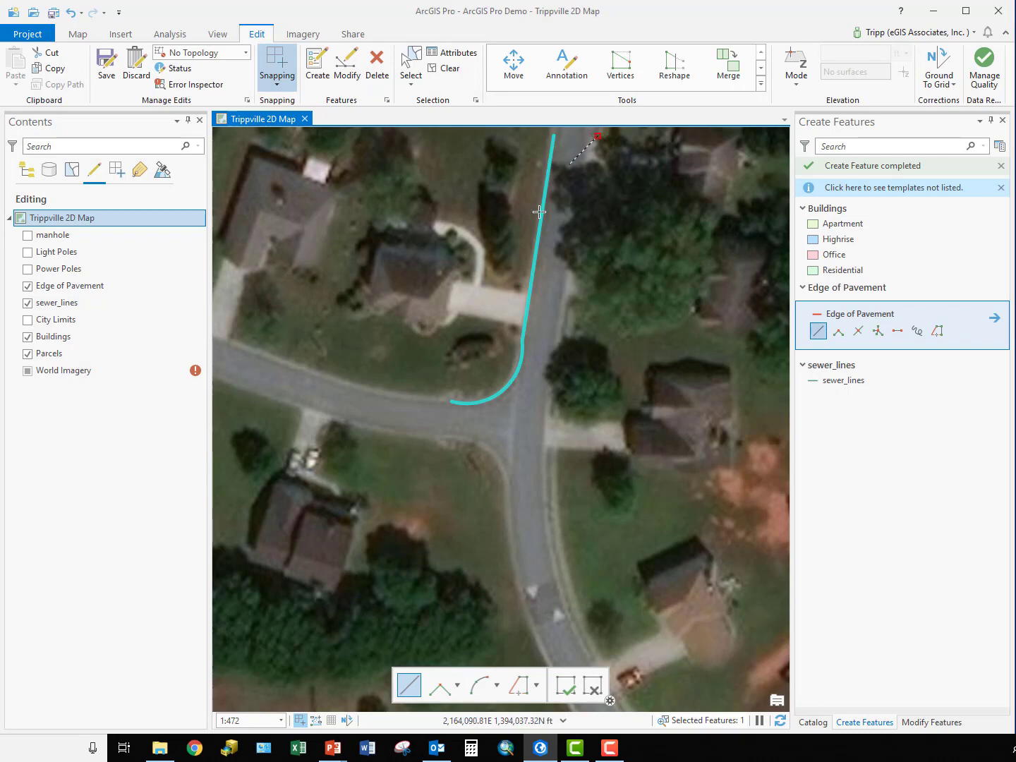
pyautogui.click(561, 365)
# - Add a tangent curve segment down the east edge and finish the line near the road's bottom
pyautogui.click(499, 692)
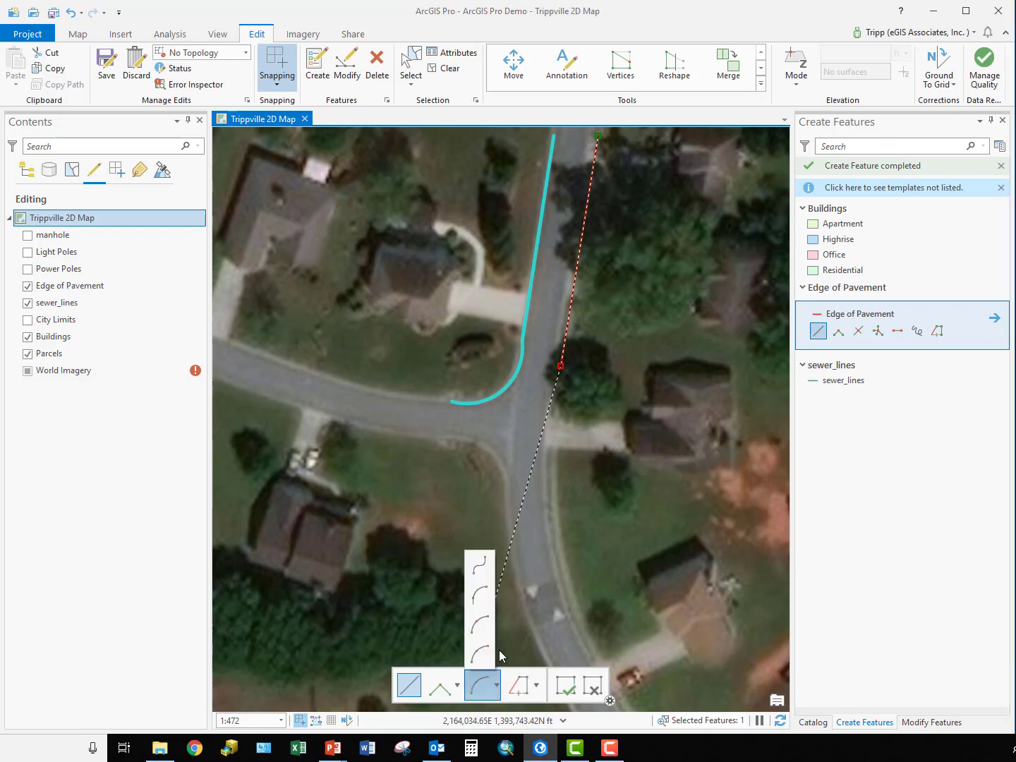
pyautogui.click(481, 597)
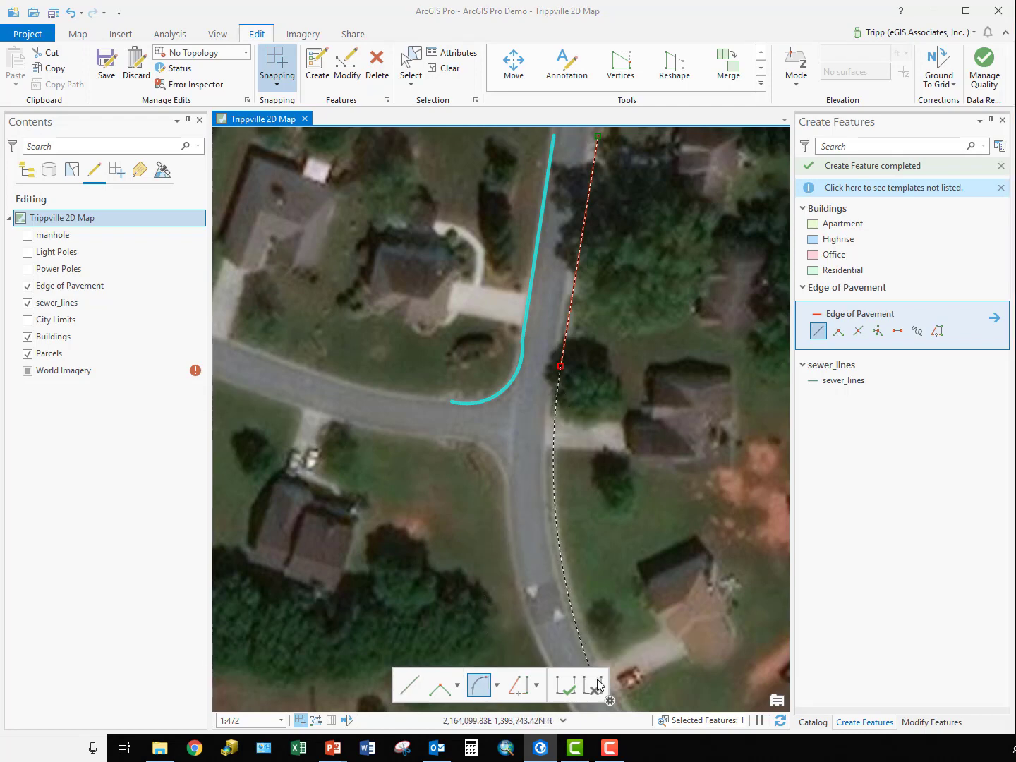
pyautogui.doubleClick(581, 639)
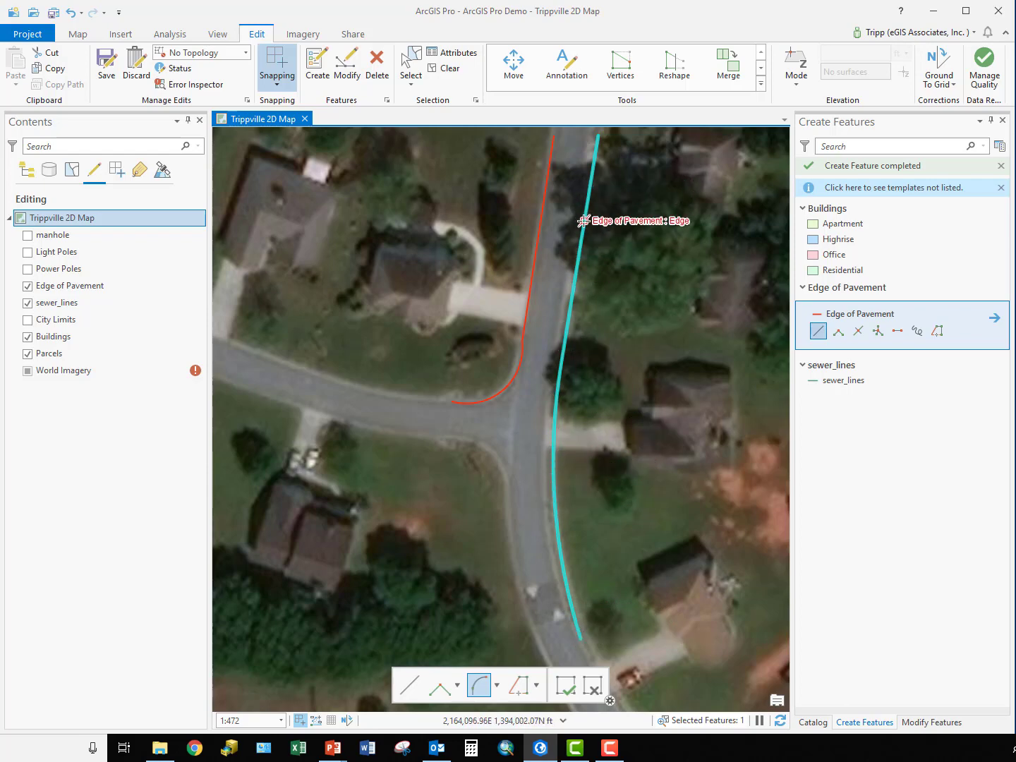
# - Place an end point arc from the southwest corner to the west road edge
pyautogui.click(497, 686)
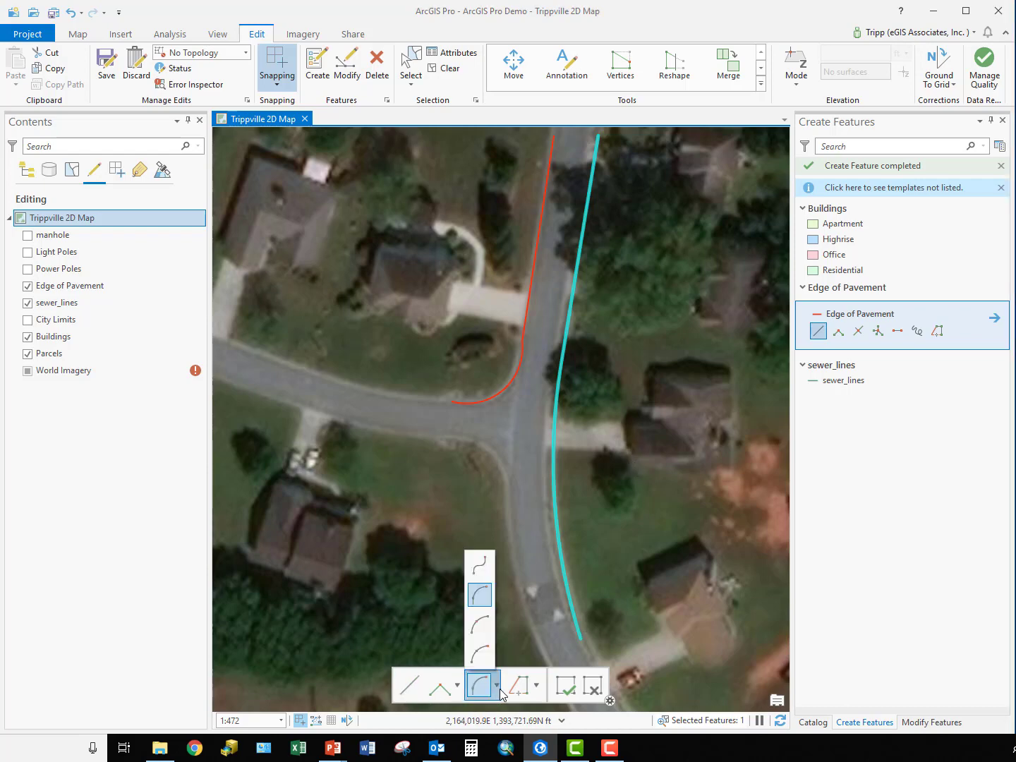
pyautogui.click(476, 627)
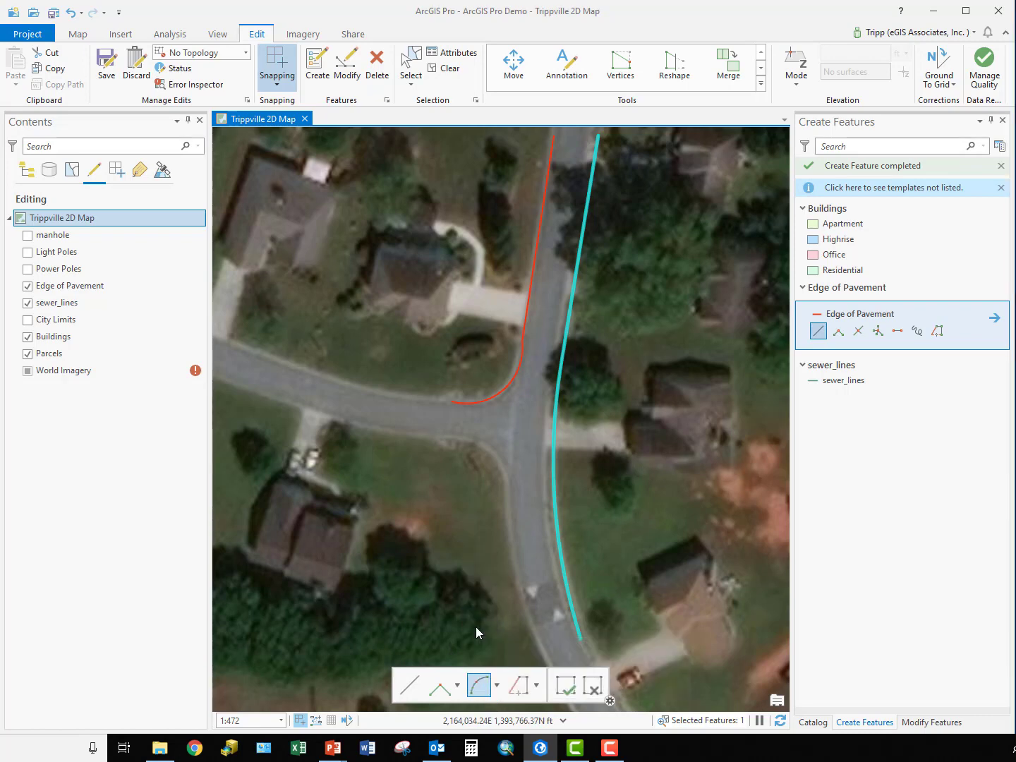
pyautogui.click(436, 438)
pyautogui.click(507, 479)
# - Give the arc a 25 ft radius and fix it at its snapped endpoint
pyautogui.press('r')
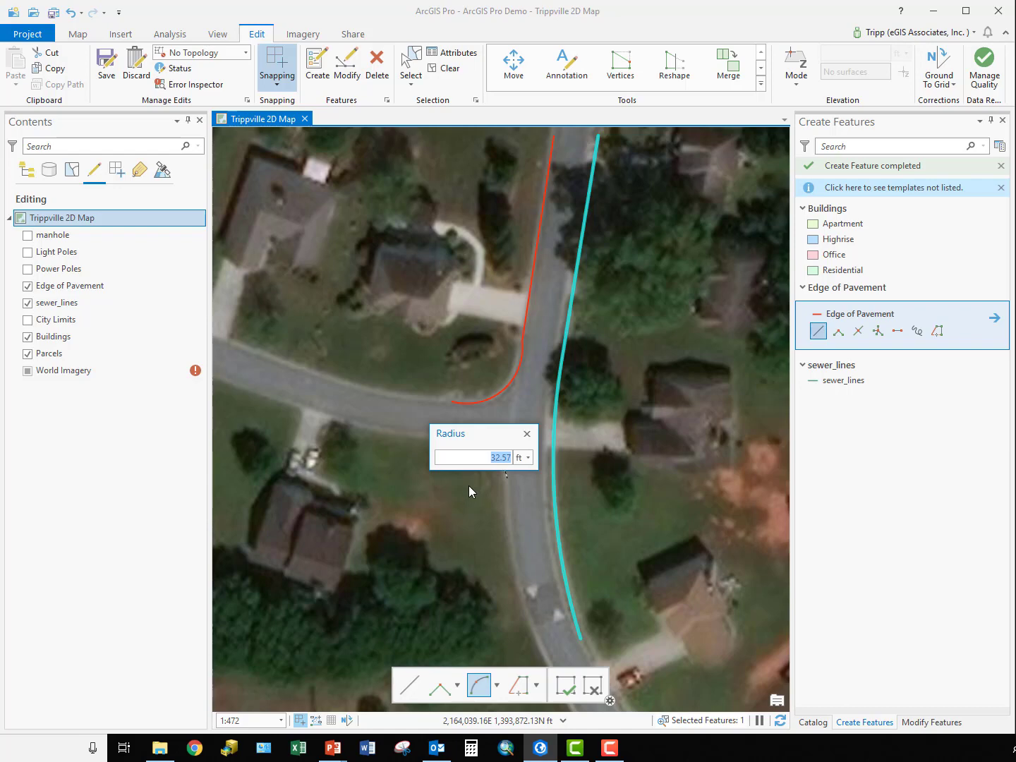
pyautogui.write('25')
pyautogui.press('Return')
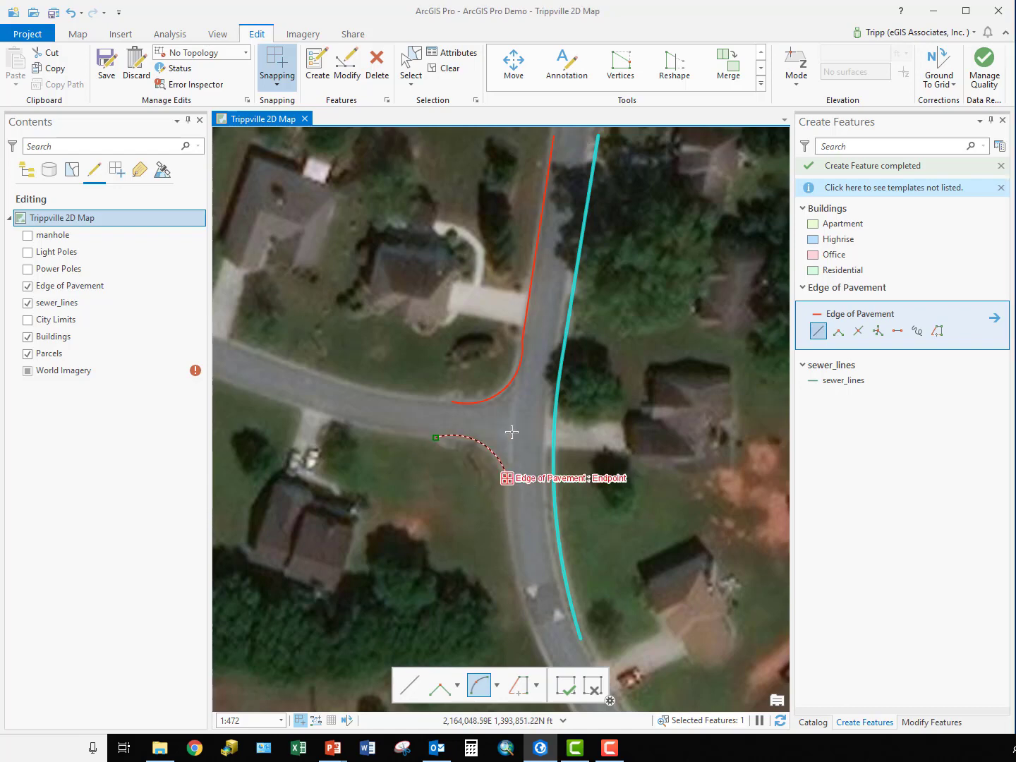
pyautogui.click(456, 437)
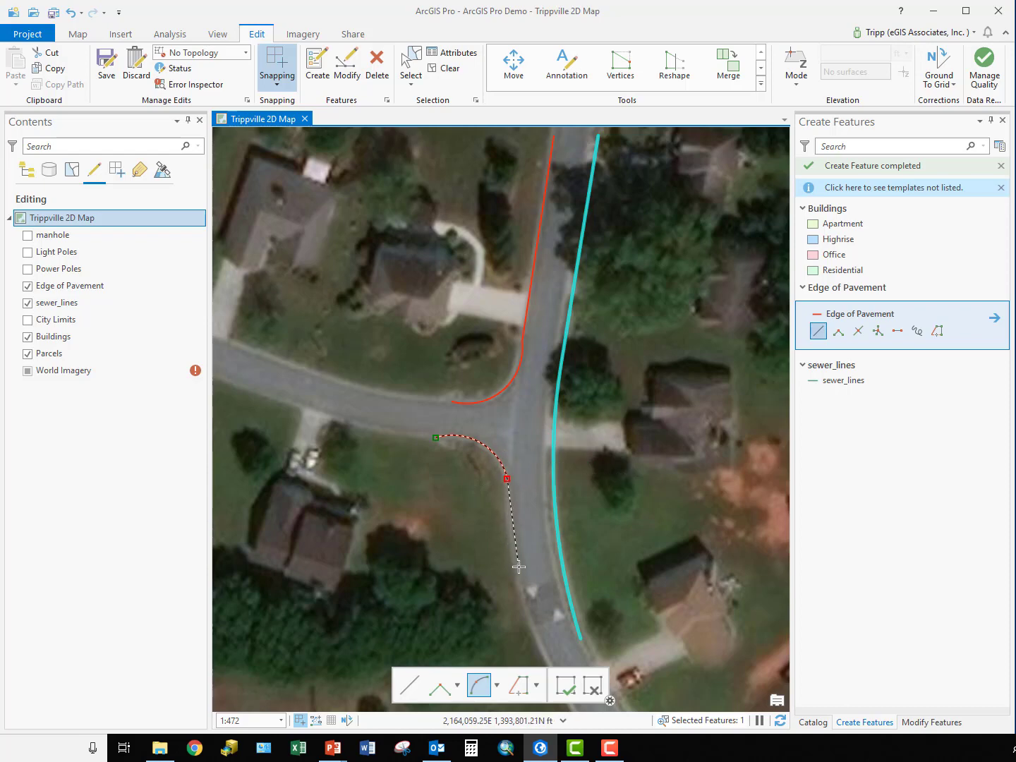
pyautogui.click(480, 685)
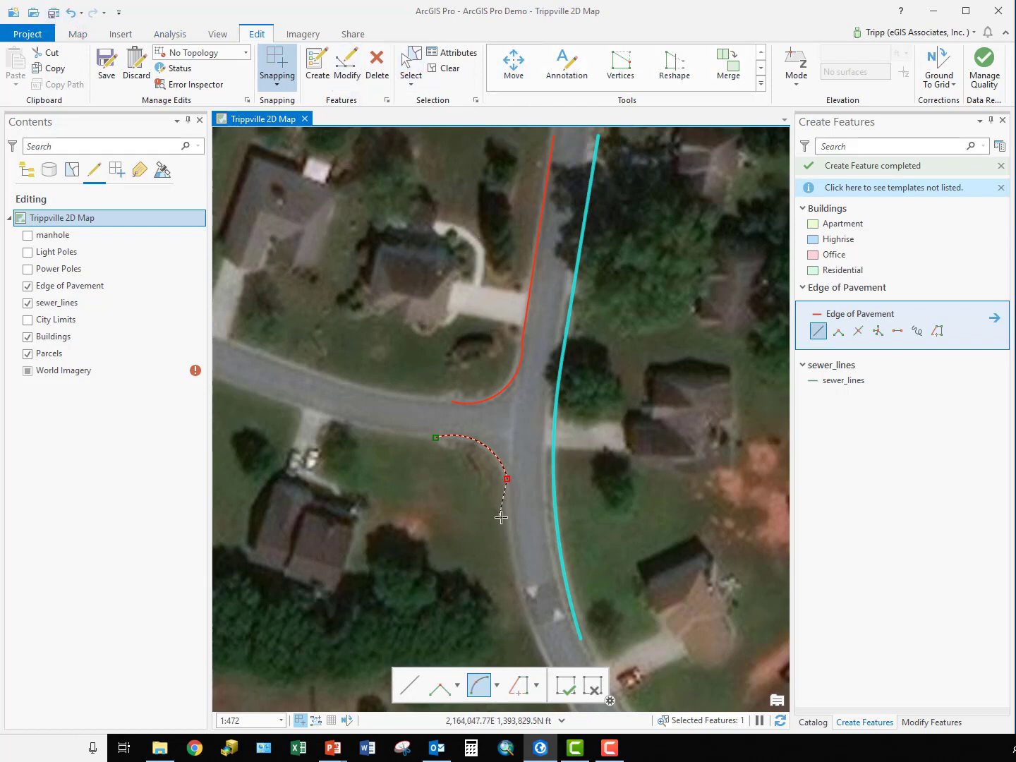
# - Finish the sketch, then delete the unwanted southwest corner arc
pyautogui.press('F2')
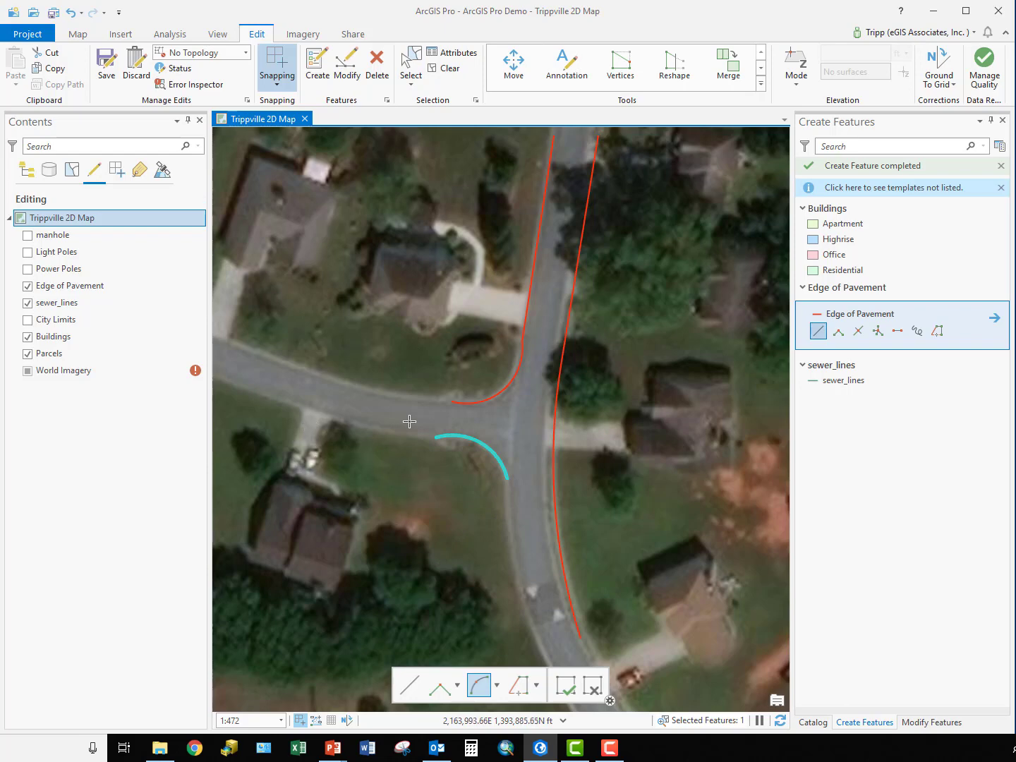
pyautogui.press('Delete')
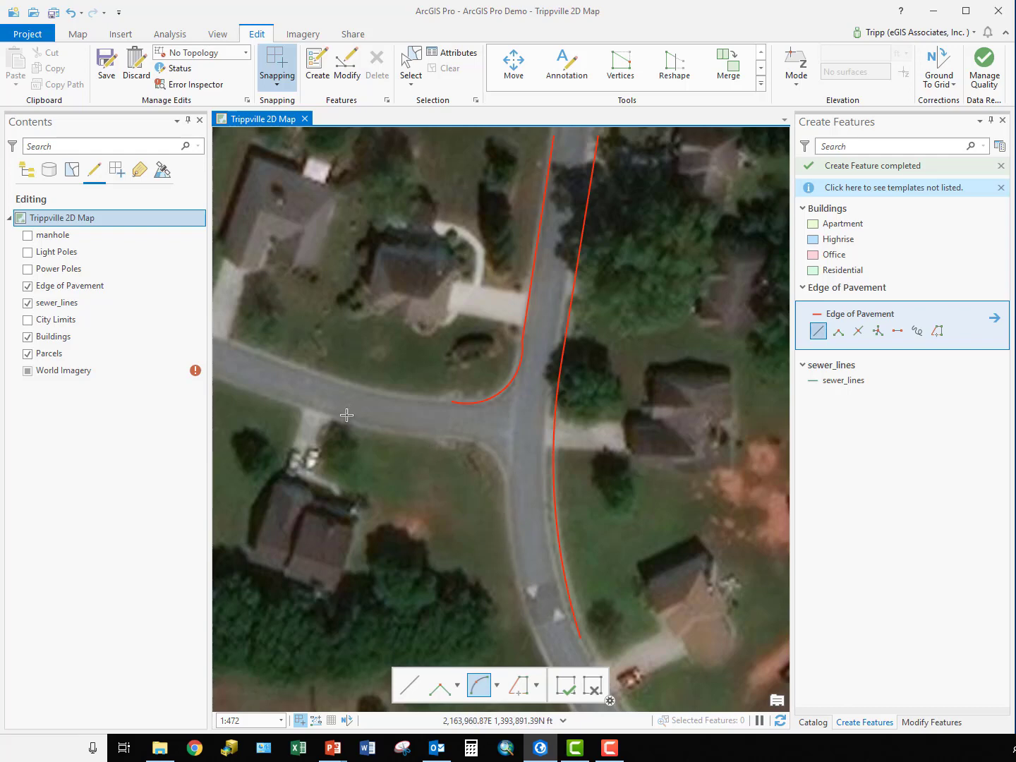
# - Start a straight line with two vertices along the westbound road's lower edge, then choose Bezier curves
pyautogui.click(499, 691)
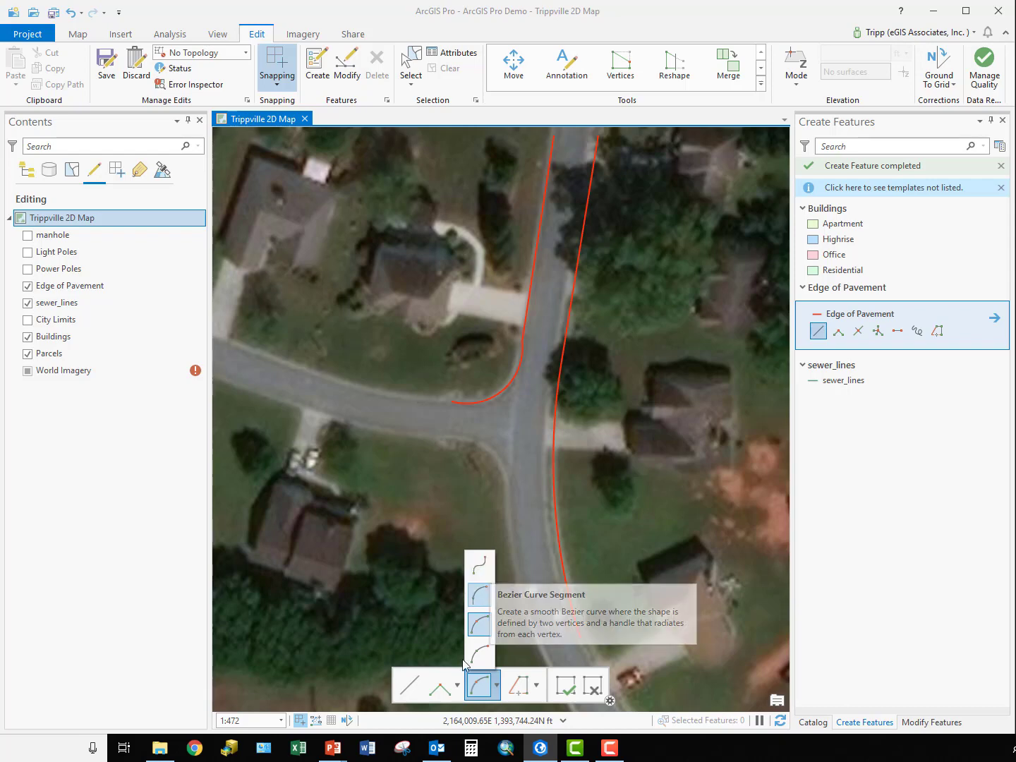
pyautogui.click(408, 697)
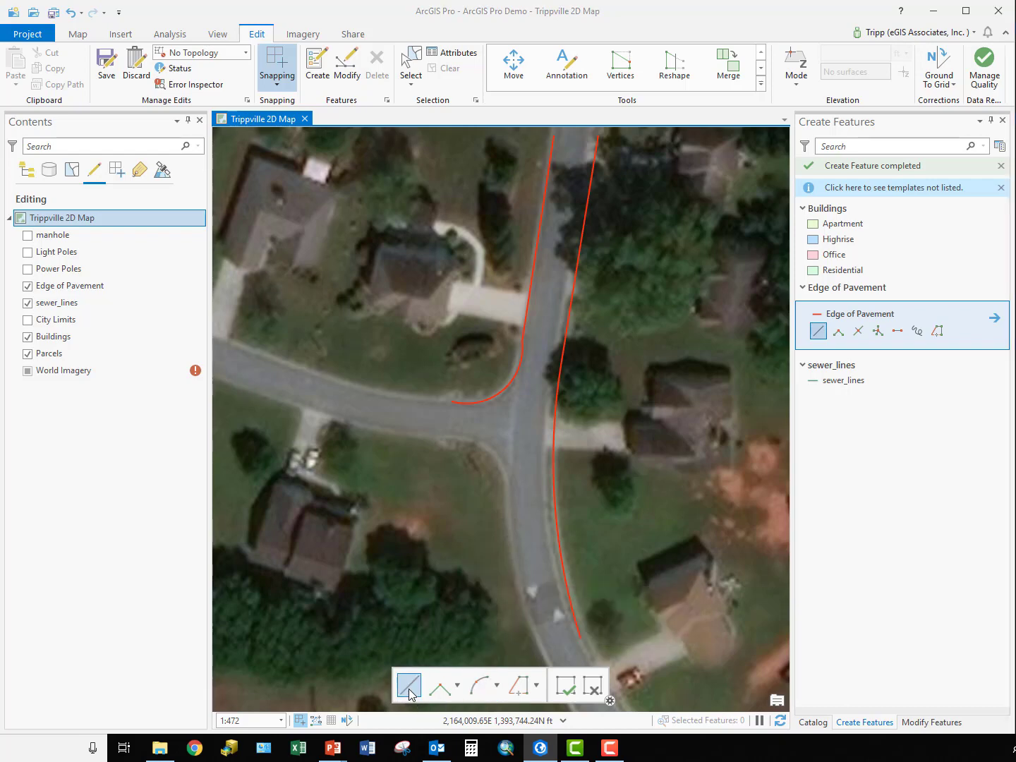
pyautogui.click(242, 384)
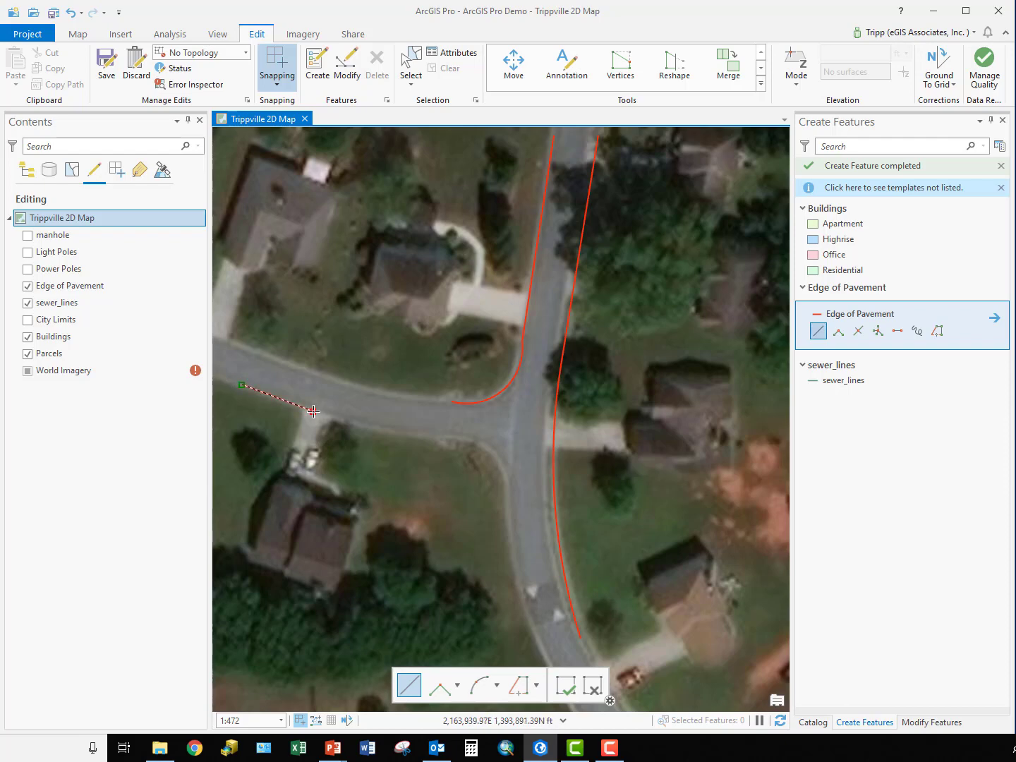
pyautogui.click(313, 411)
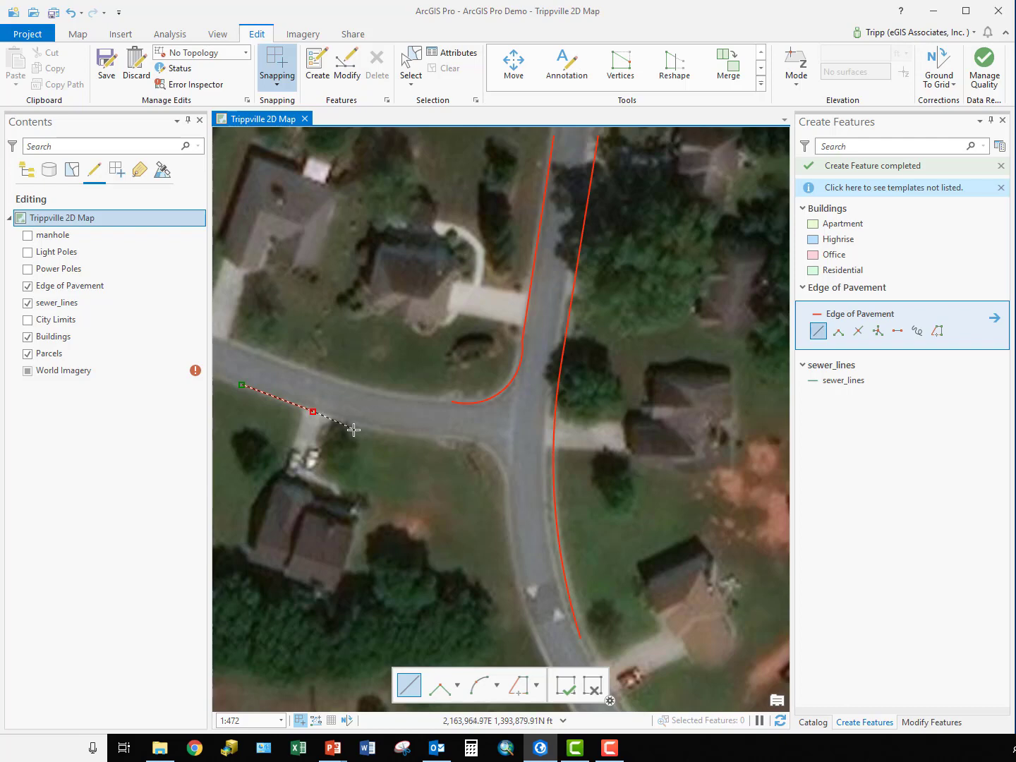
pyautogui.click(498, 685)
pyautogui.click(480, 565)
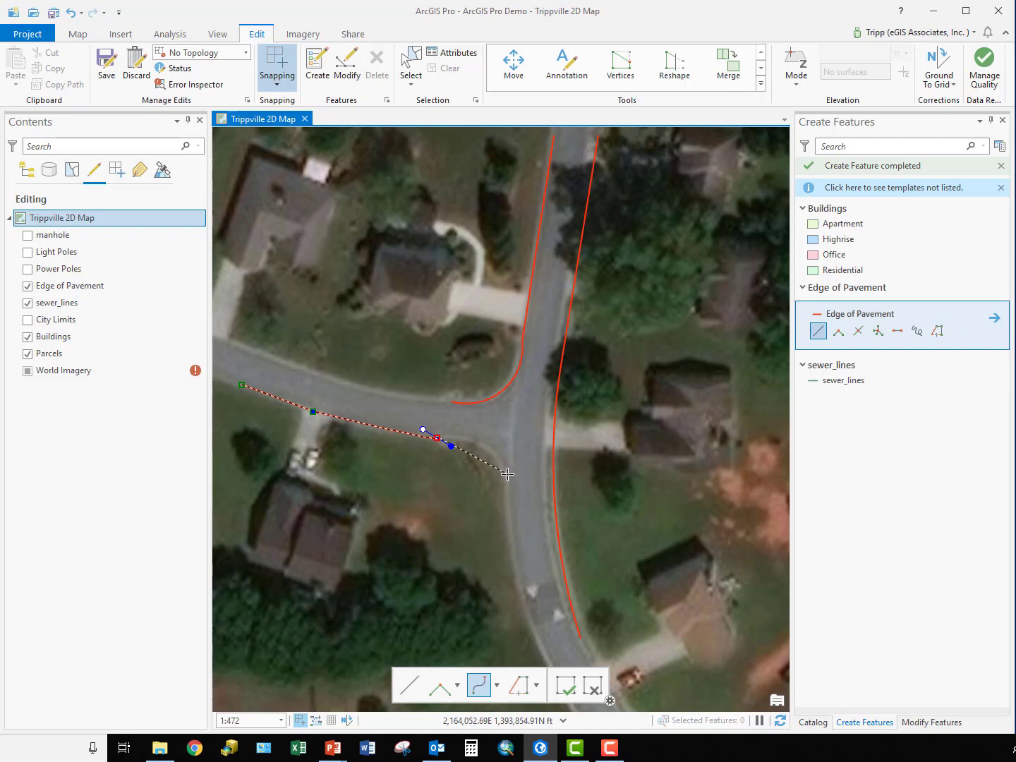
# - Curve the line with Bezier vertices around the corner and south down the main road, then finish
pyautogui.moveTo(507, 476); pyautogui.dragTo(514, 512)
pyautogui.click(536, 658)
pyautogui.moveTo(546, 643); pyautogui.dragTo(562, 661)
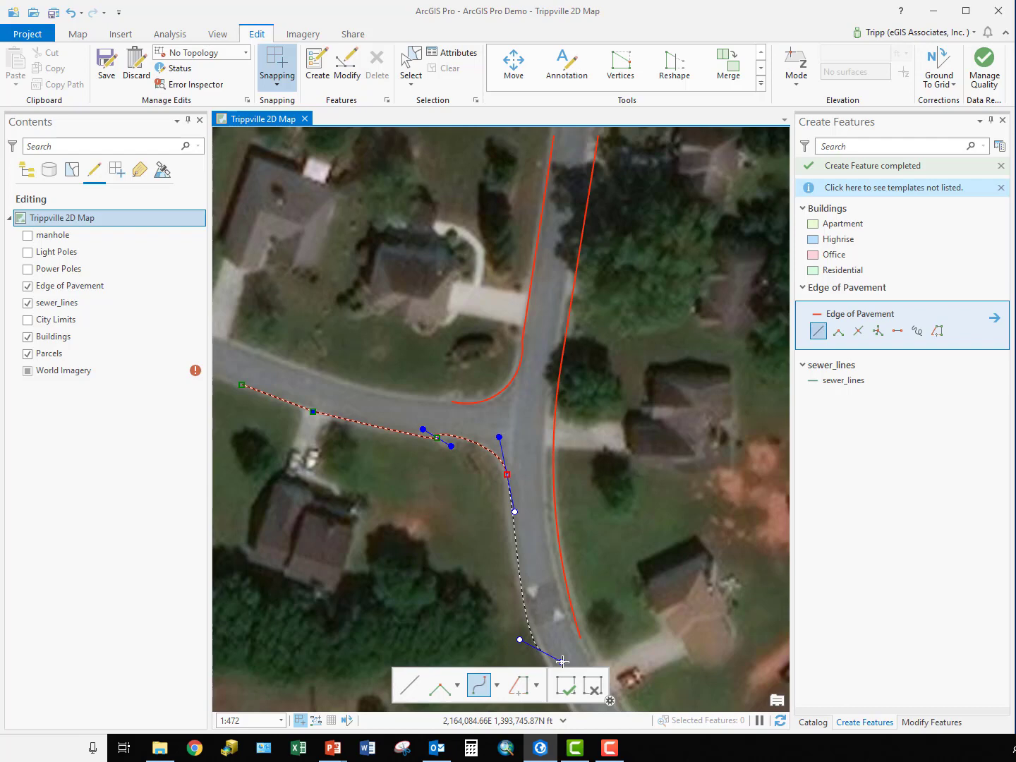
pyautogui.press('F2')
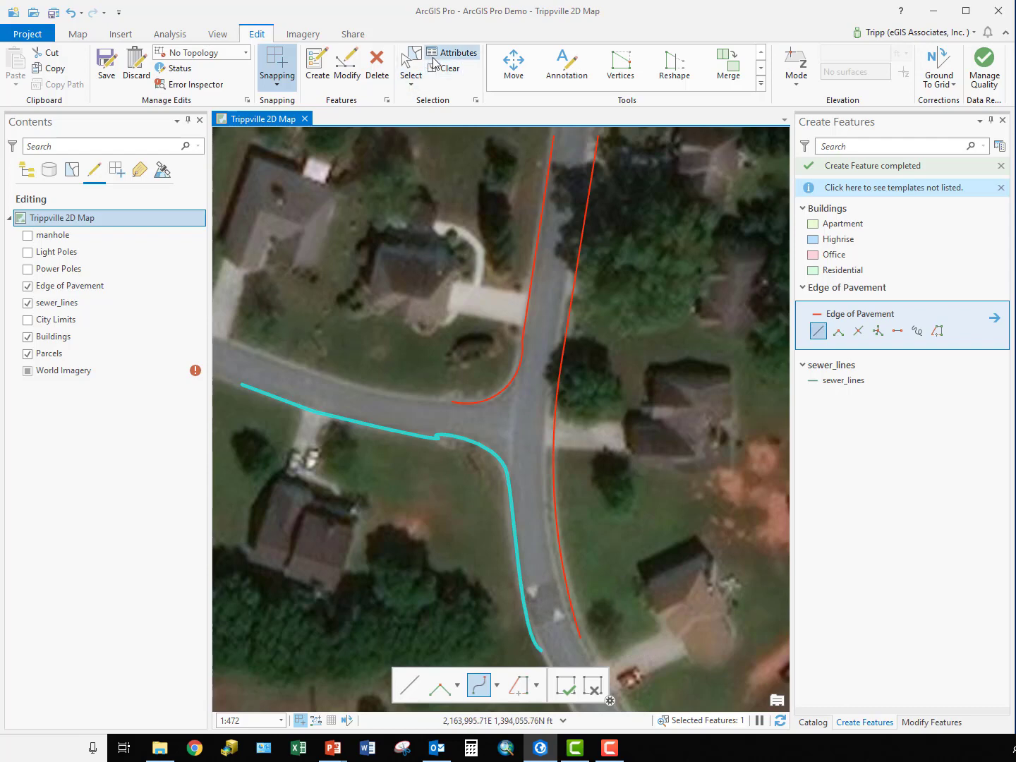
# - Drag the line's corner and southern-end segments into smooth curves, then finish and clear the selection
pyautogui.click(621, 76)
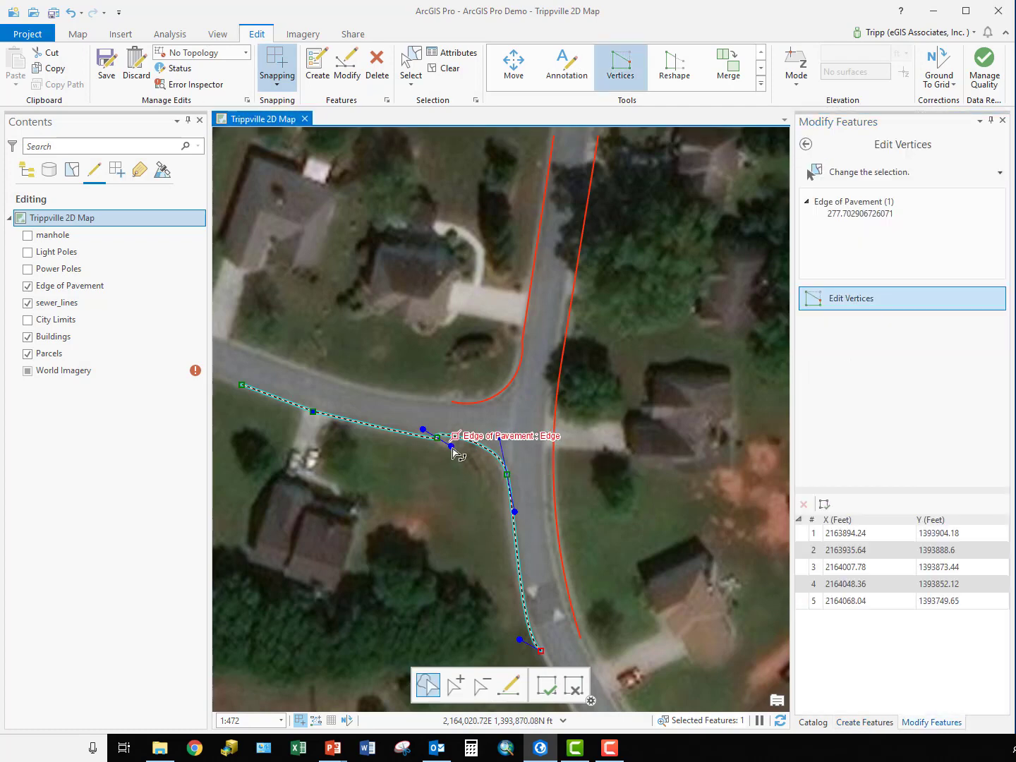
pyautogui.moveTo(456, 451)
pyautogui.mouseDown()
pyautogui.moveTo(465, 460)
pyautogui.moveTo(466, 444)
pyautogui.mouseUp()
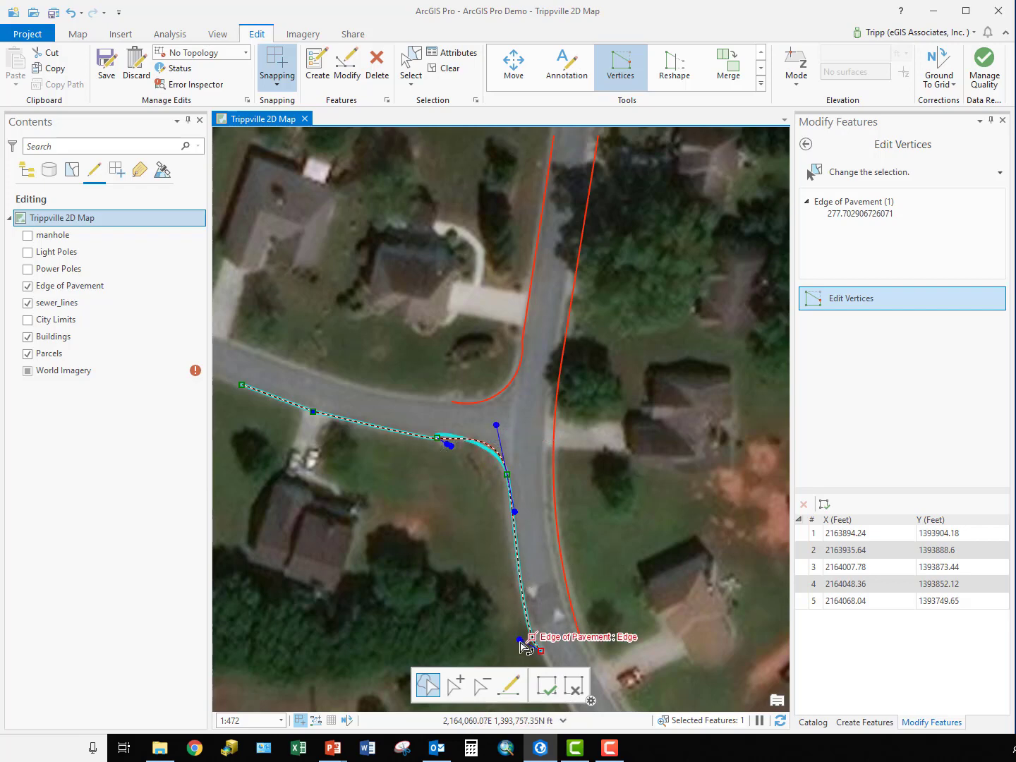
pyautogui.moveTo(521, 644); pyautogui.dragTo(521, 639)
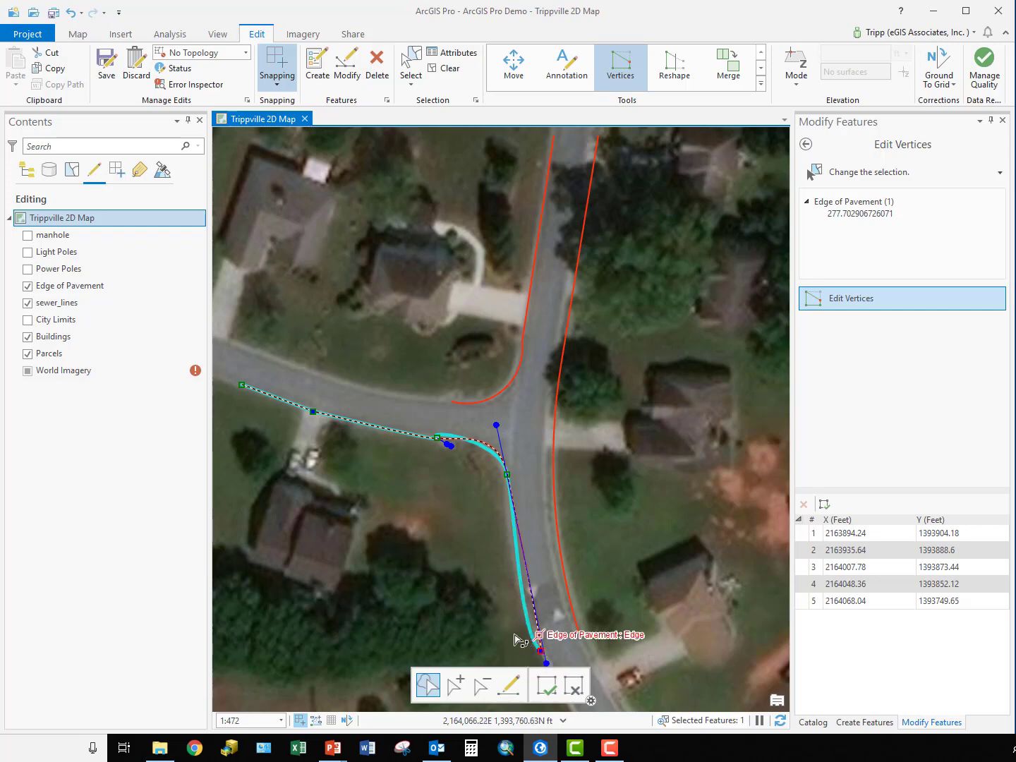
pyautogui.press('F2')
pyautogui.press('Escape')
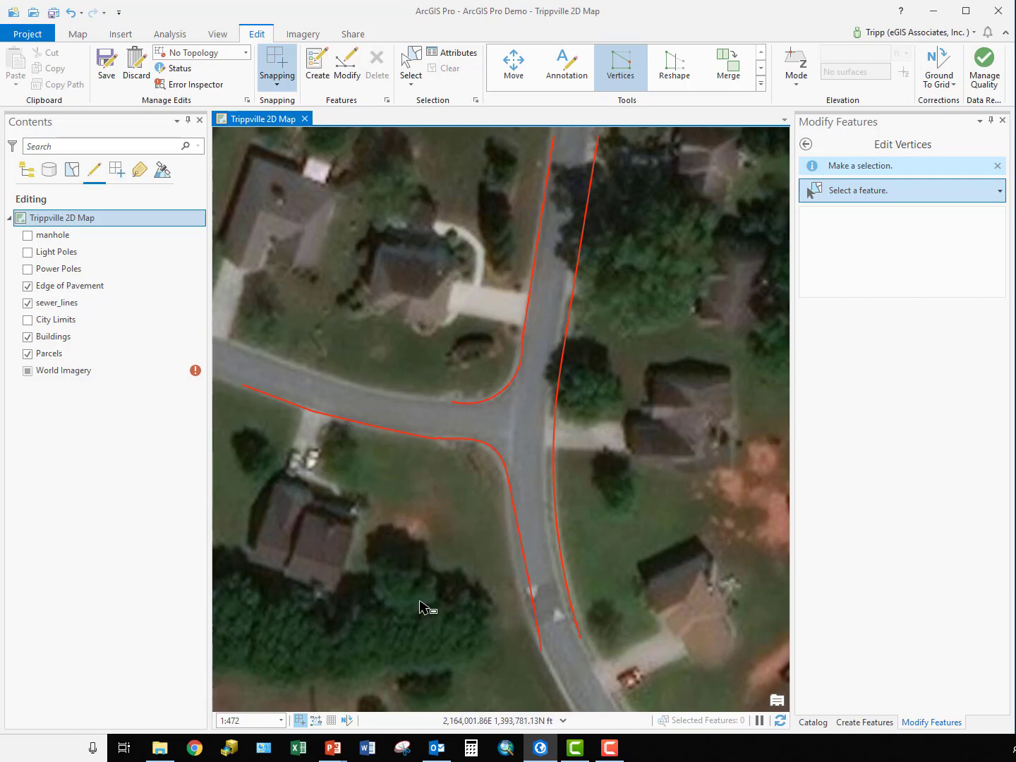
# - Trace a new Edge of Pavement line from the east edge's endpoint around the southeast bend
pyautogui.moveTo(422, 608); pyautogui.dragTo(315, 321)
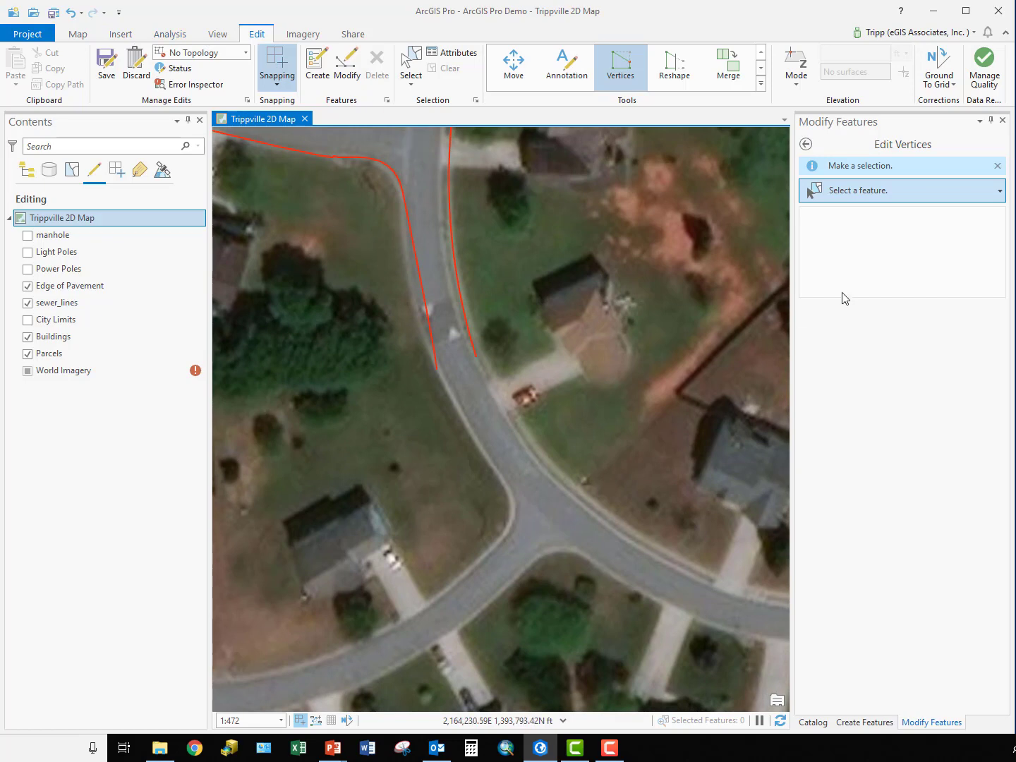
pyautogui.click(865, 722)
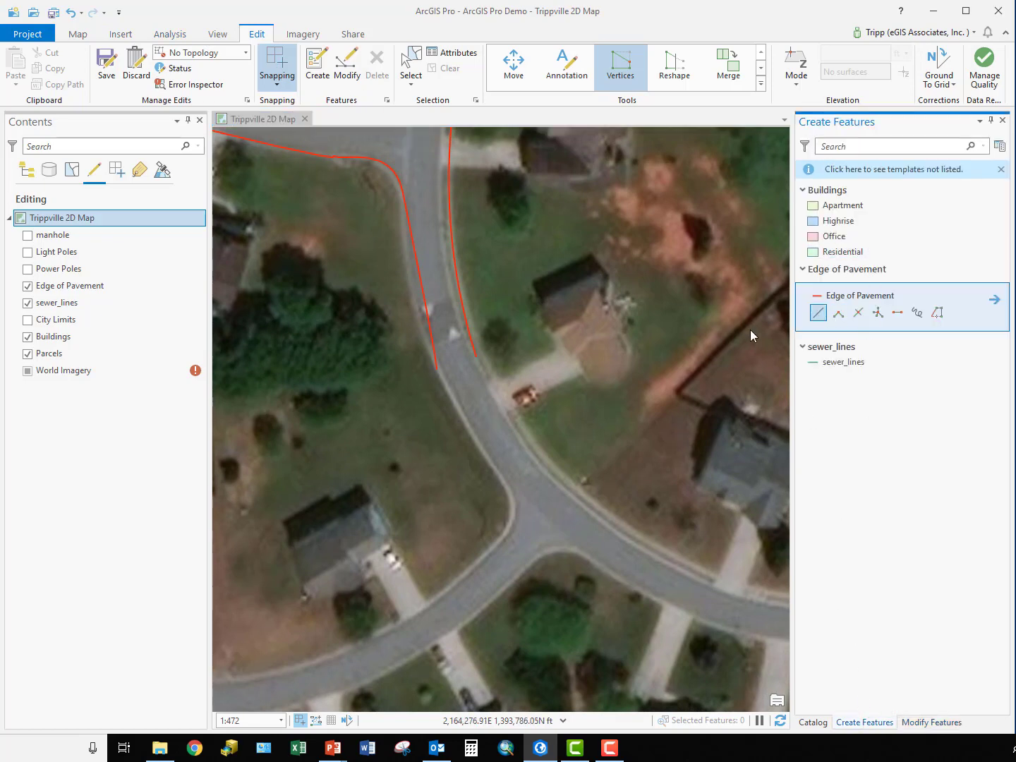
pyautogui.click(475, 358)
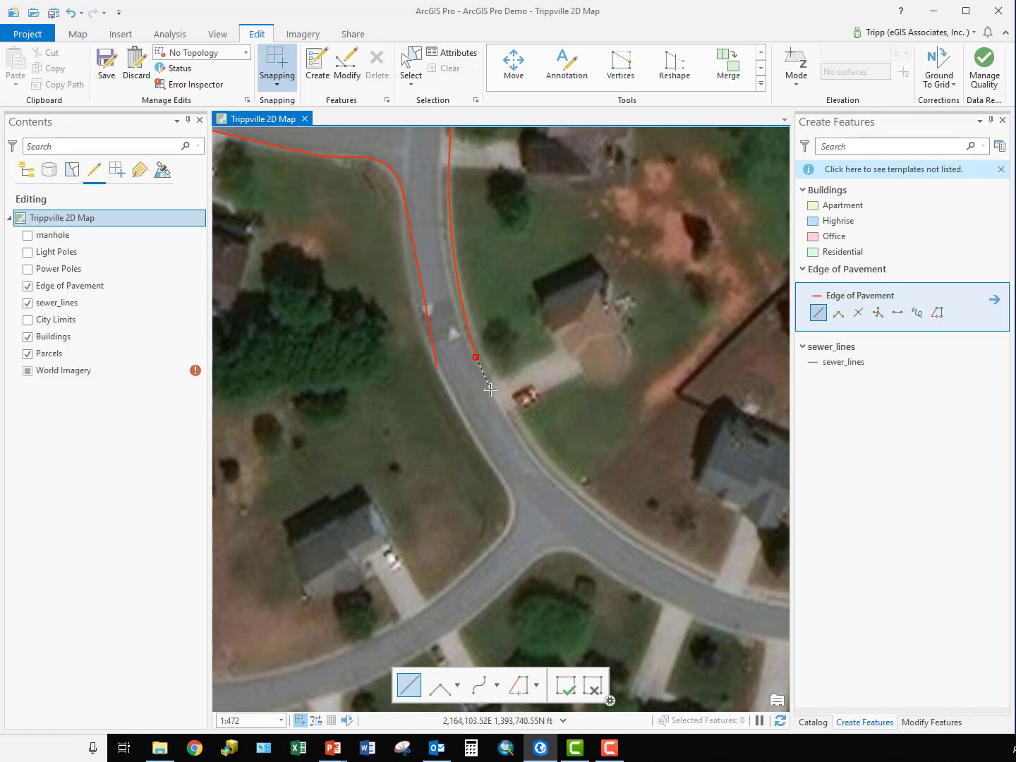
pyautogui.click(502, 410)
pyautogui.click(513, 432)
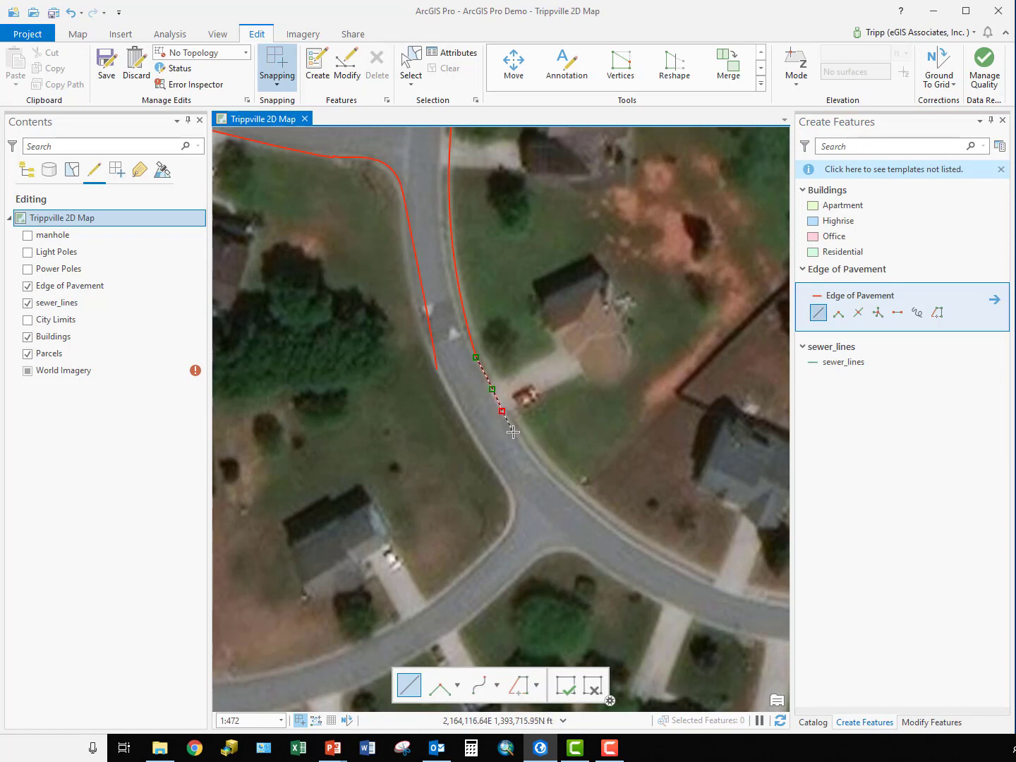
pyautogui.click(551, 485)
pyautogui.click(571, 500)
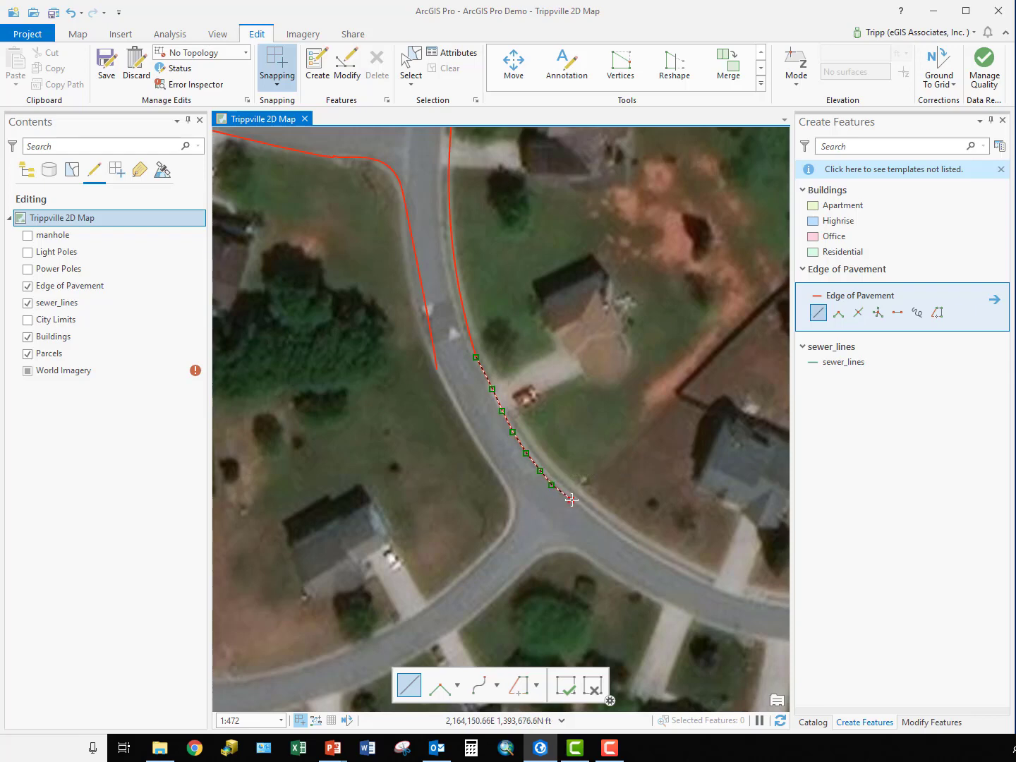
pyautogui.click(611, 529)
pyautogui.click(640, 549)
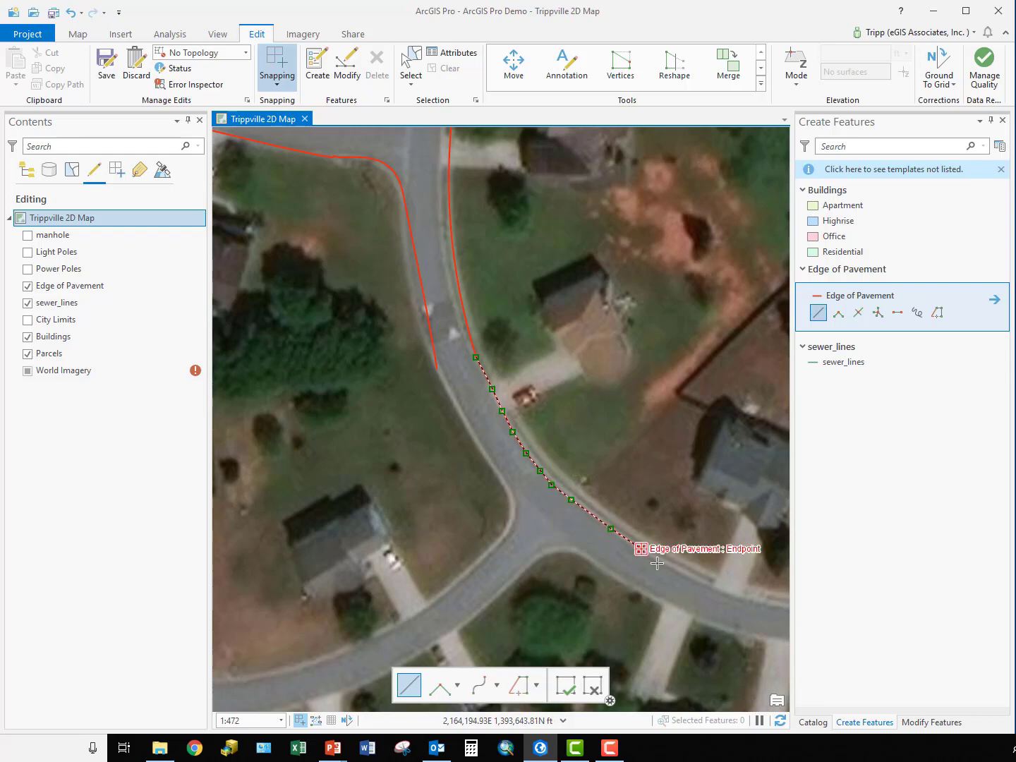
pyautogui.doubleClick(662, 563)
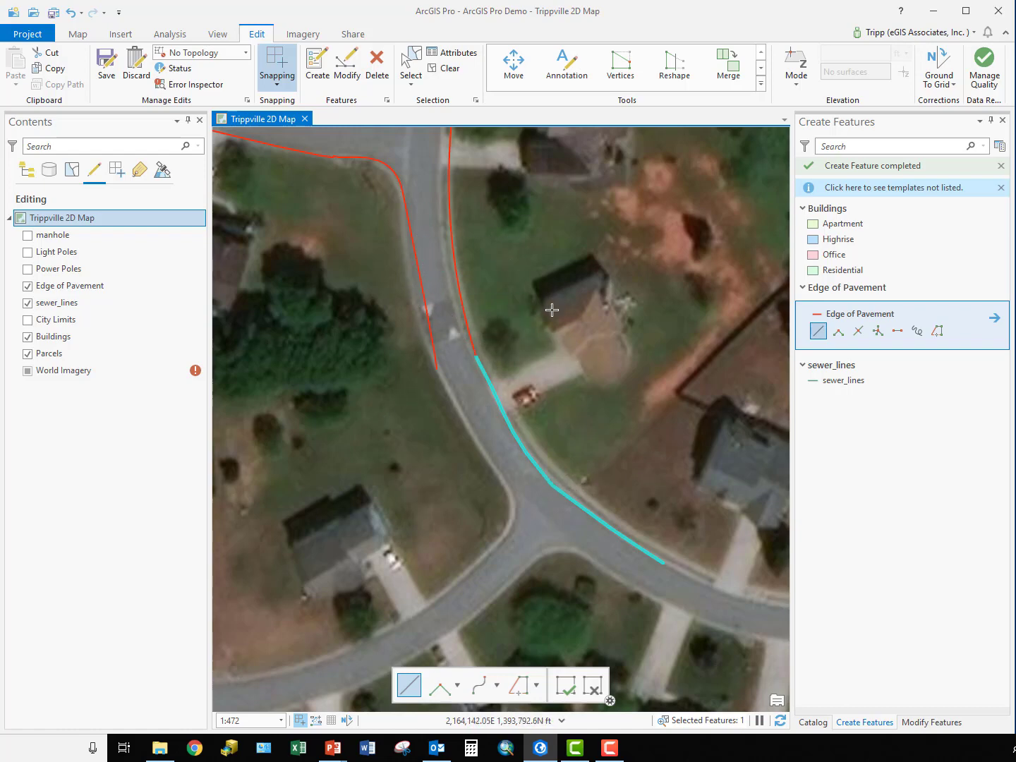
# - Pan the map north to show the intersection and the four traced Edge of Pavement lines
pyautogui.moveTo(540, 287); pyautogui.dragTo(555, 550)
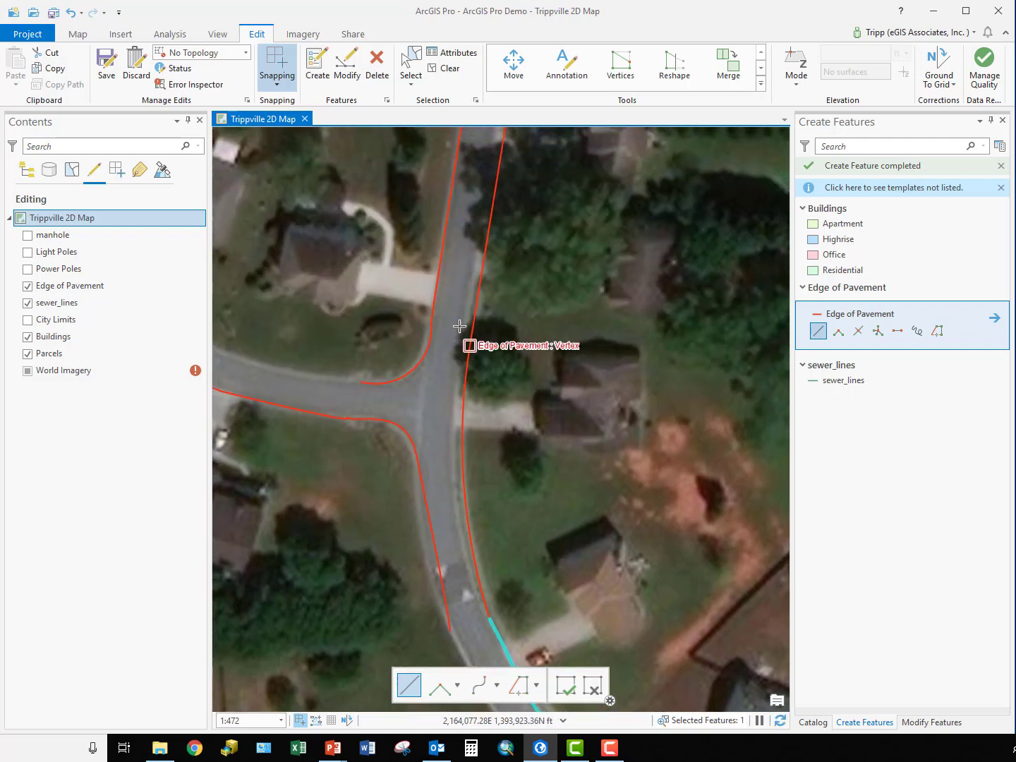